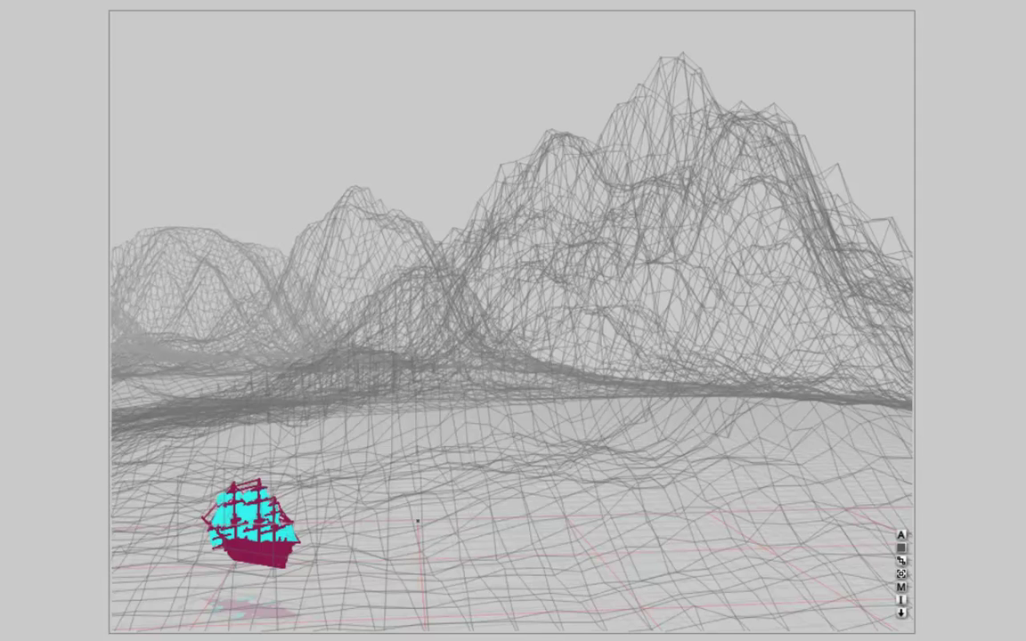
# - Select all objects and apply a plain white, fully reflective material to them
pyautogui.hotkey('ctrl', 'a')
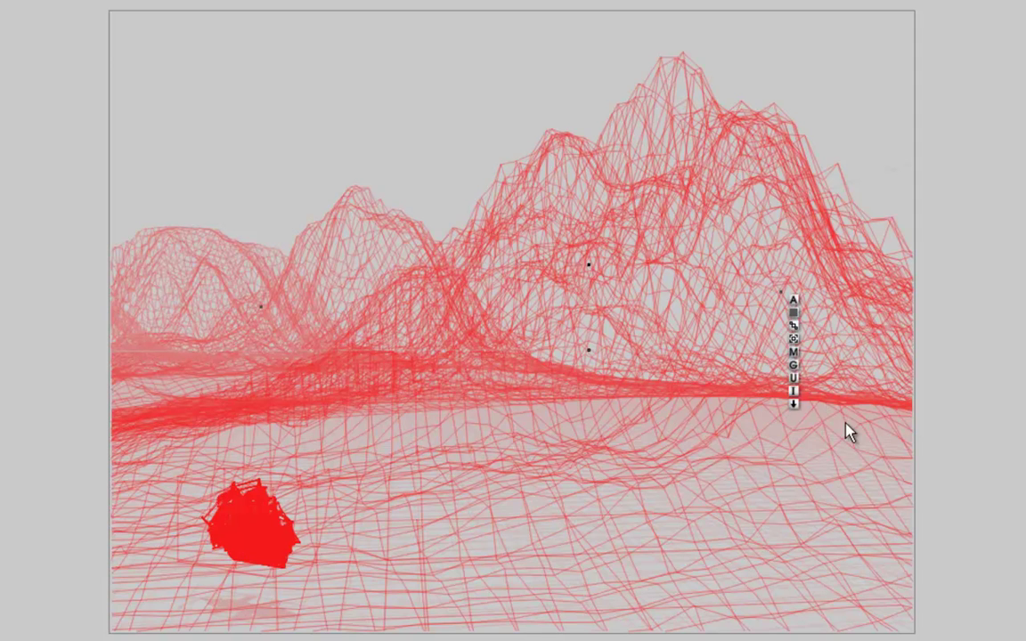
pyautogui.hotkey('ctrl', 'm')
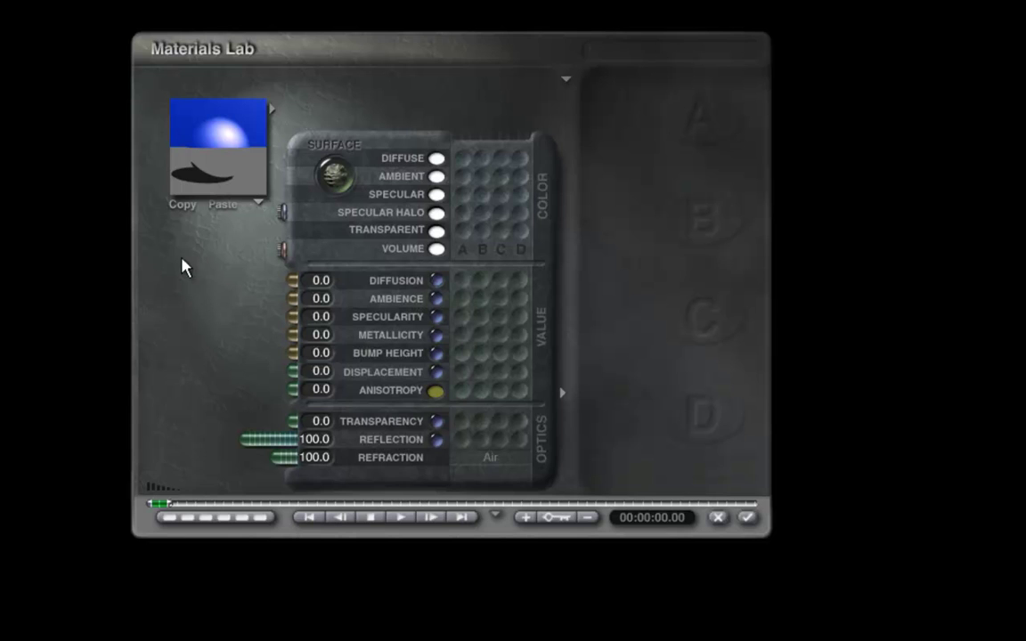
pyautogui.click(435, 216)
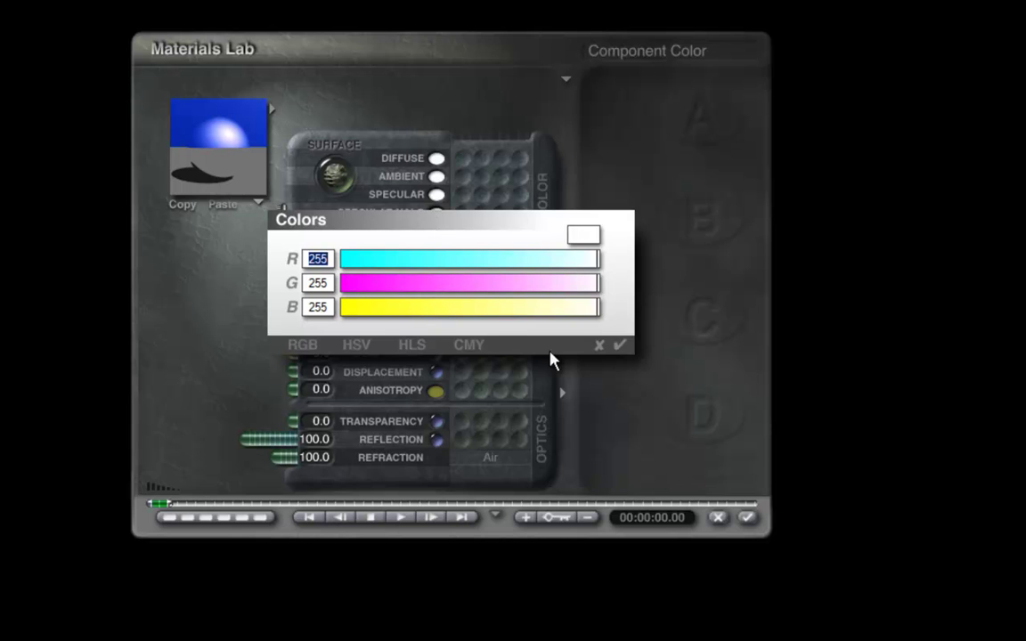
pyautogui.click(534, 353)
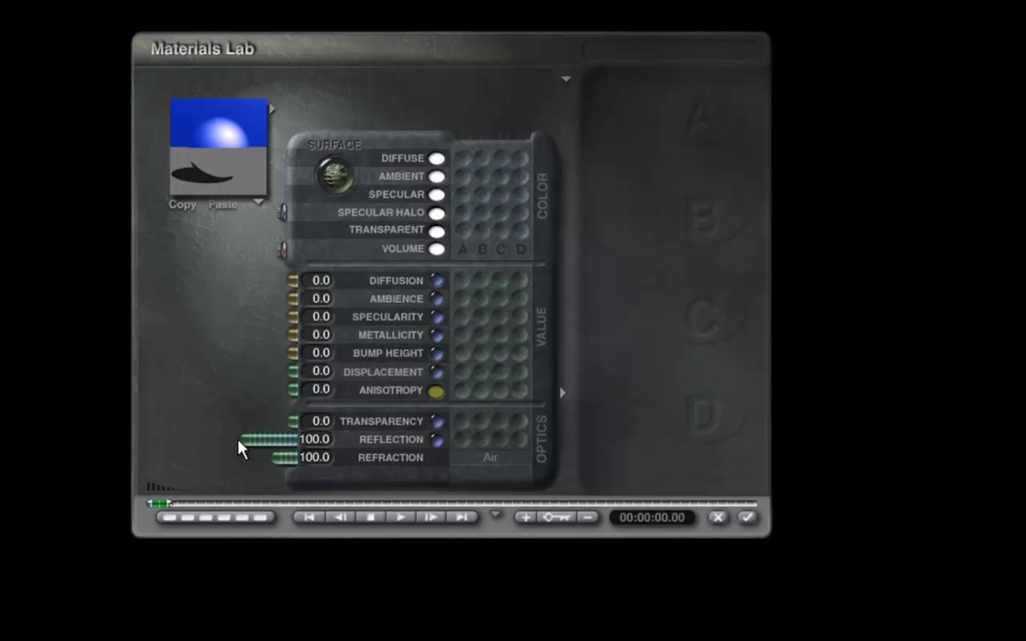
pyautogui.click(746, 518)
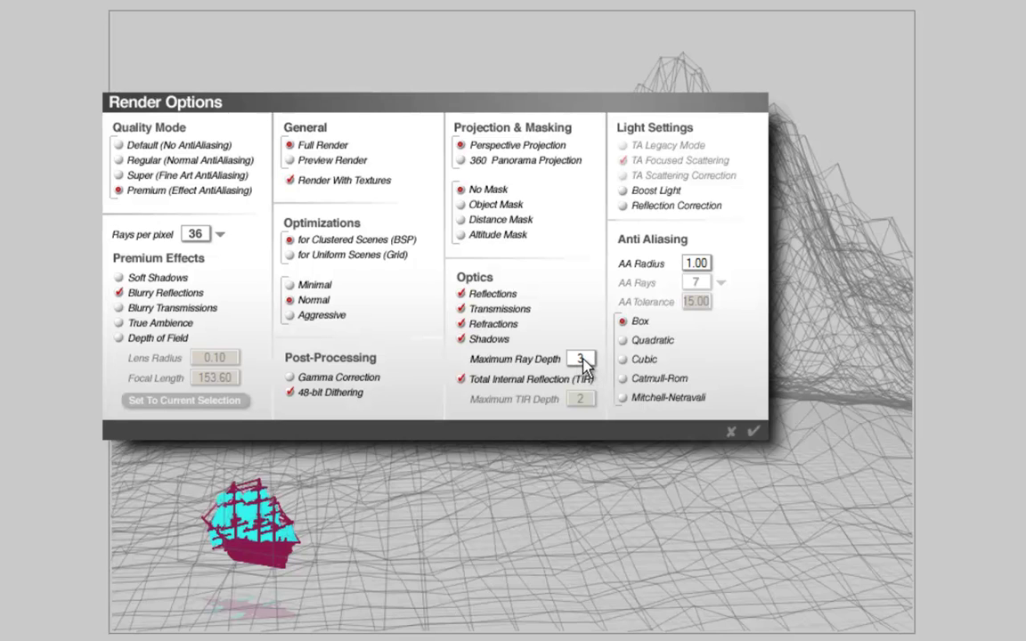
# - Close Render Options (Premium antialiasing, 36 rays per pixel) and render the mountains and ship
pyautogui.click(732, 433)
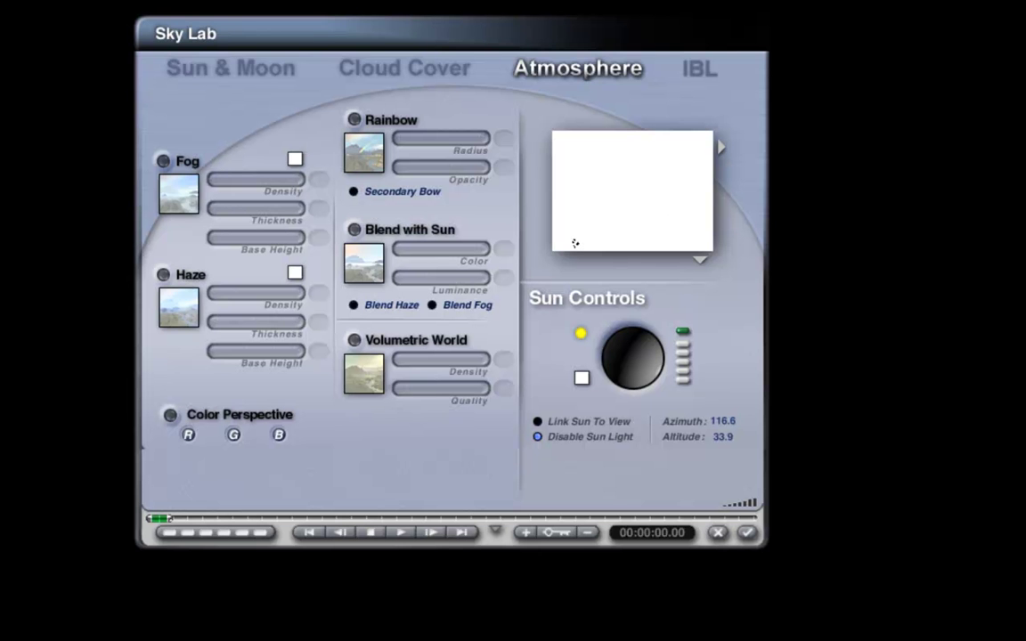
# - Enable haze at density 100 and thickness 2.5, then render the scene
pyautogui.click(163, 273)
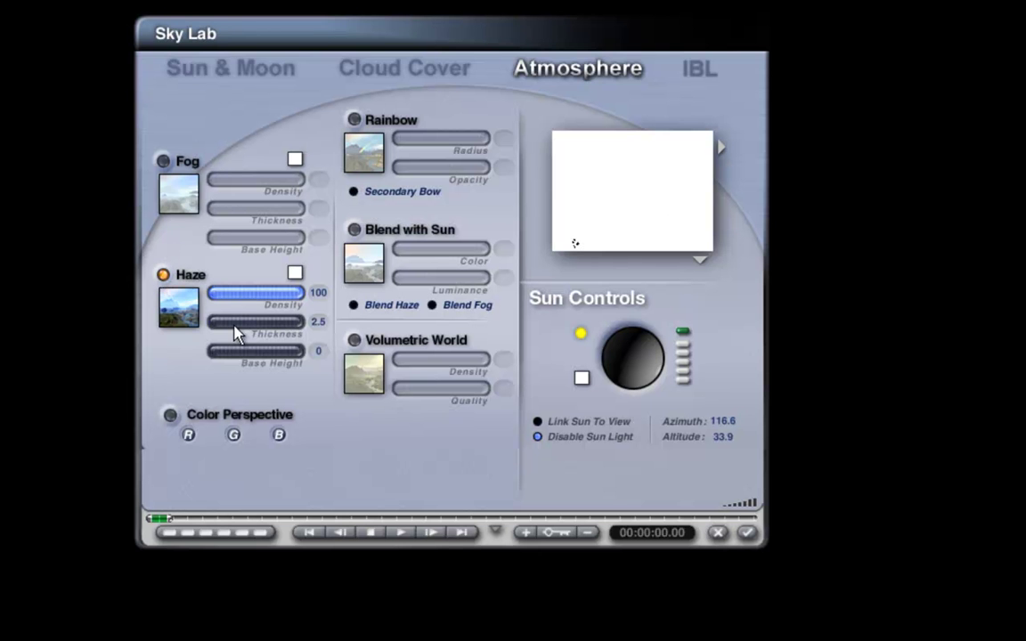
pyautogui.click(747, 535)
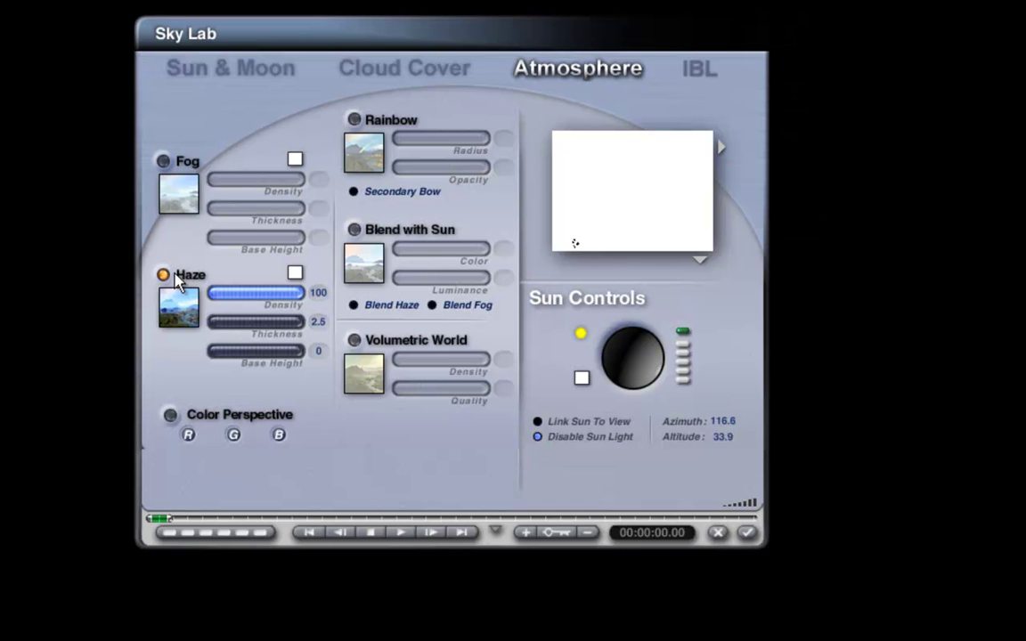
# - Turn on haze colour perspective with the red value raised to 100
pyautogui.click(700, 259)
pyautogui.click(168, 416)
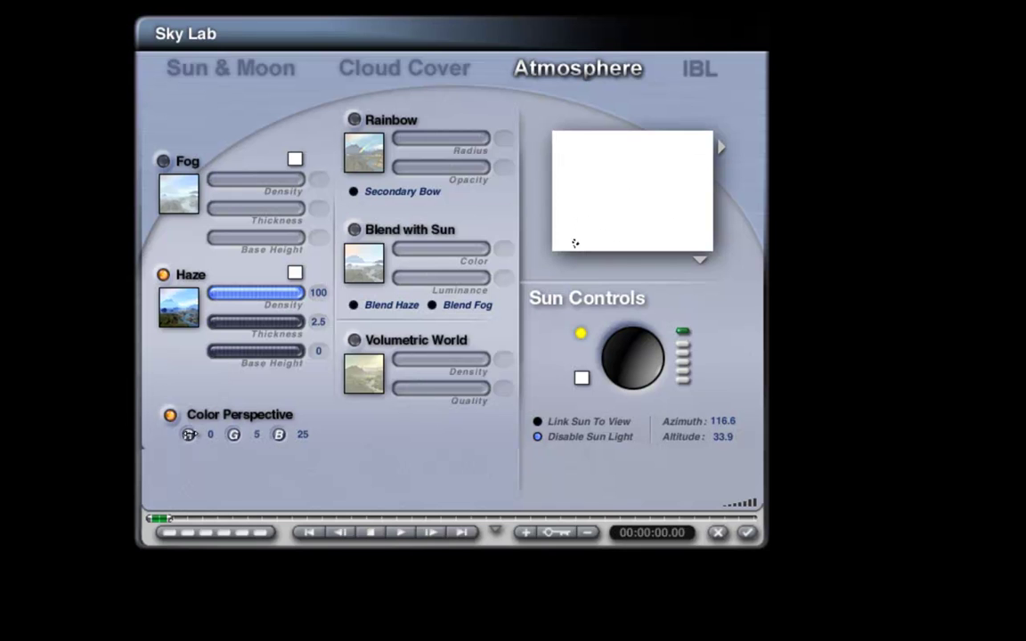
pyautogui.moveTo(189, 434); pyautogui.dragTo(227, 435)
pyautogui.click(746, 533)
# - Render the scene, leaving the mountains nearly lost in white haze
pyautogui.hotkey('ctrl', 'r')
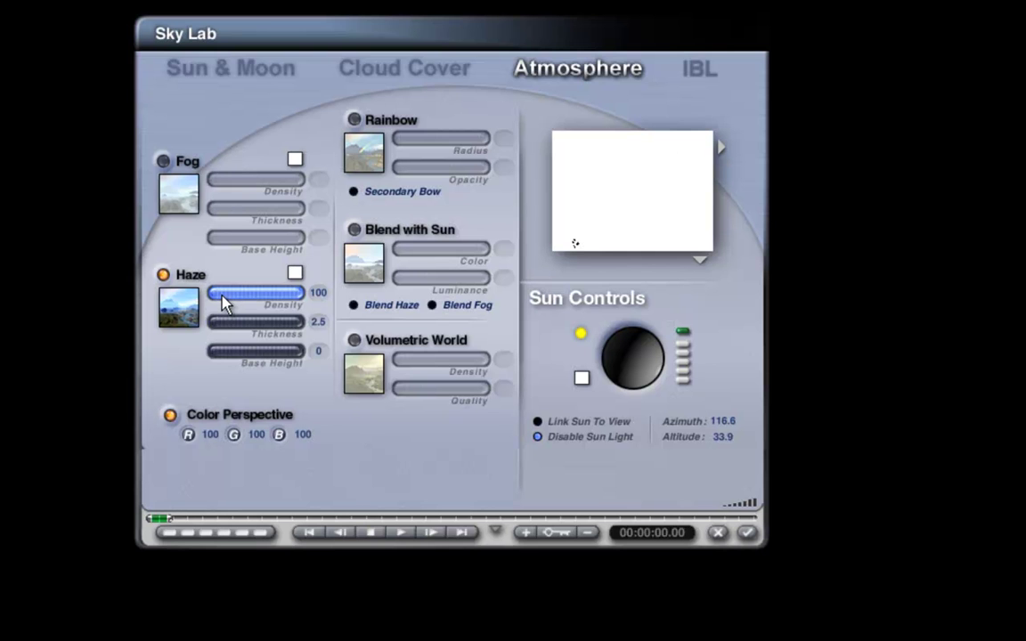
pyautogui.click(222, 297)
pyautogui.click(218, 327)
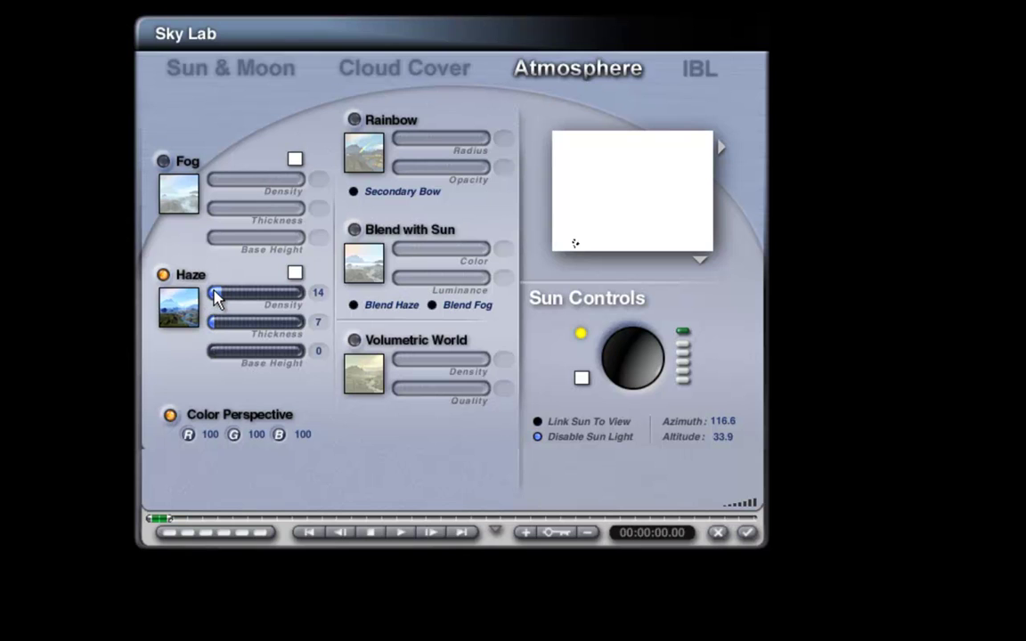
# - Set haze density and thickness both to 2, then re-render the scene
pyautogui.click(214, 292)
pyautogui.write('2')
pyautogui.click(319, 322)
pyautogui.write('2')
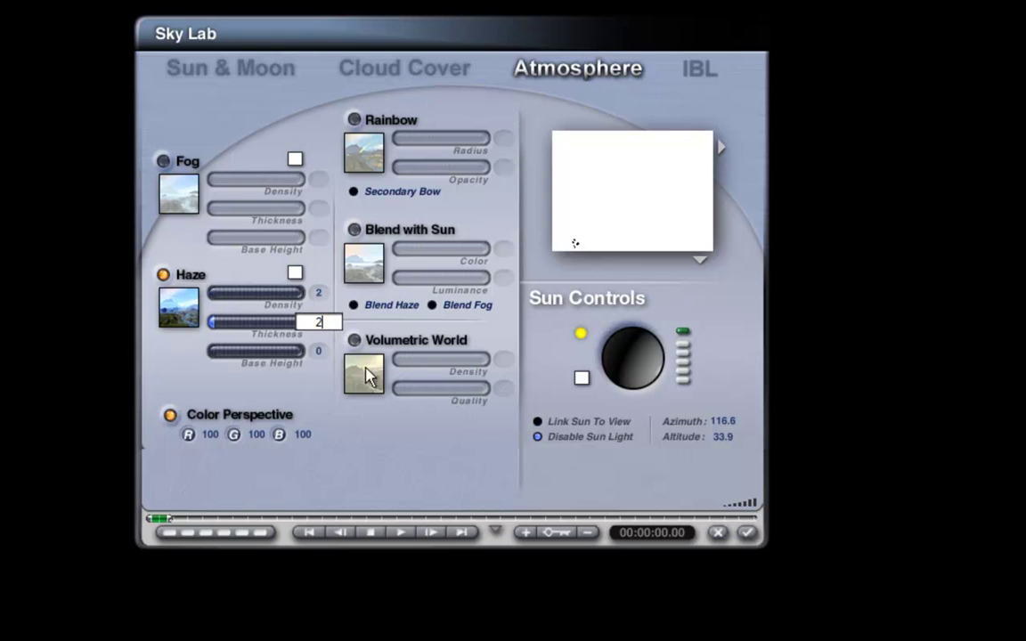
pyautogui.press('Return')
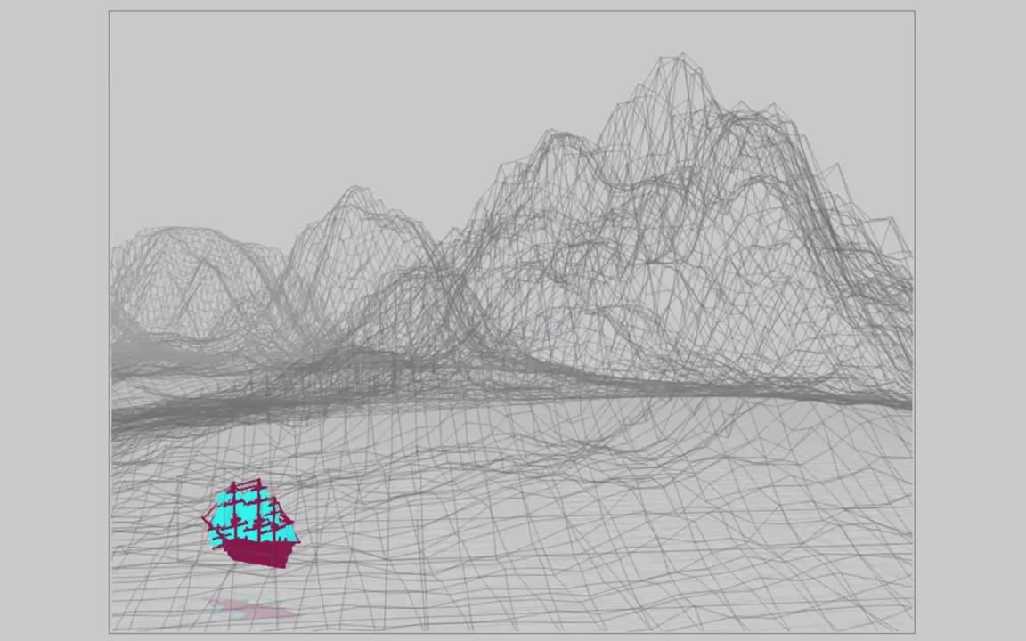
pyautogui.hotkey('ctrl', 'r')
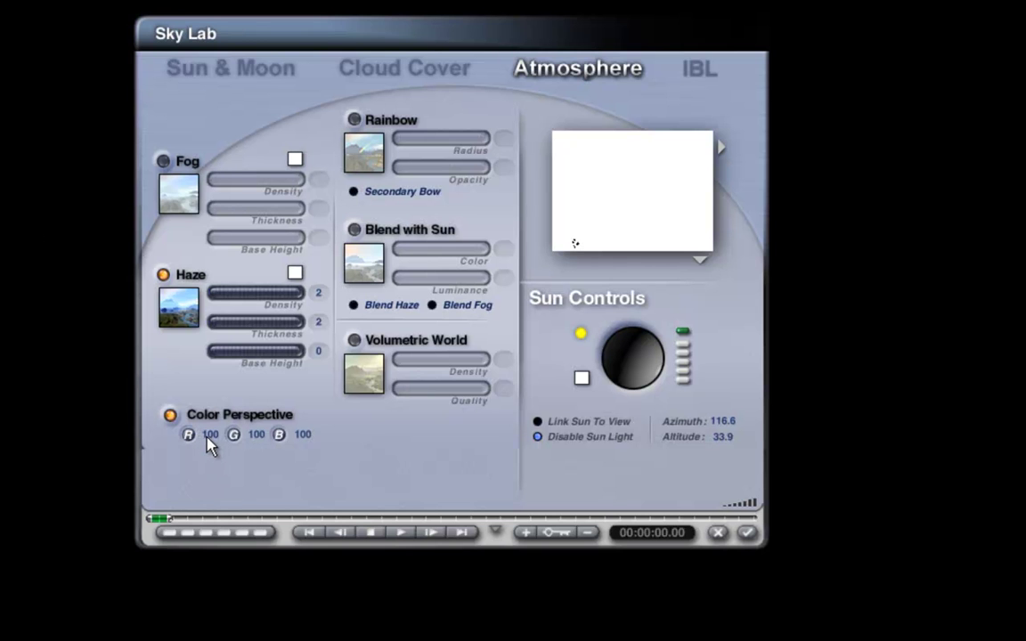
# - Set colour perspective red, green and blue each to 10
pyautogui.click(213, 438)
pyautogui.write('10')
pyautogui.click(257, 438)
pyautogui.write('10')
pyautogui.click(301, 437)
pyautogui.write('10')
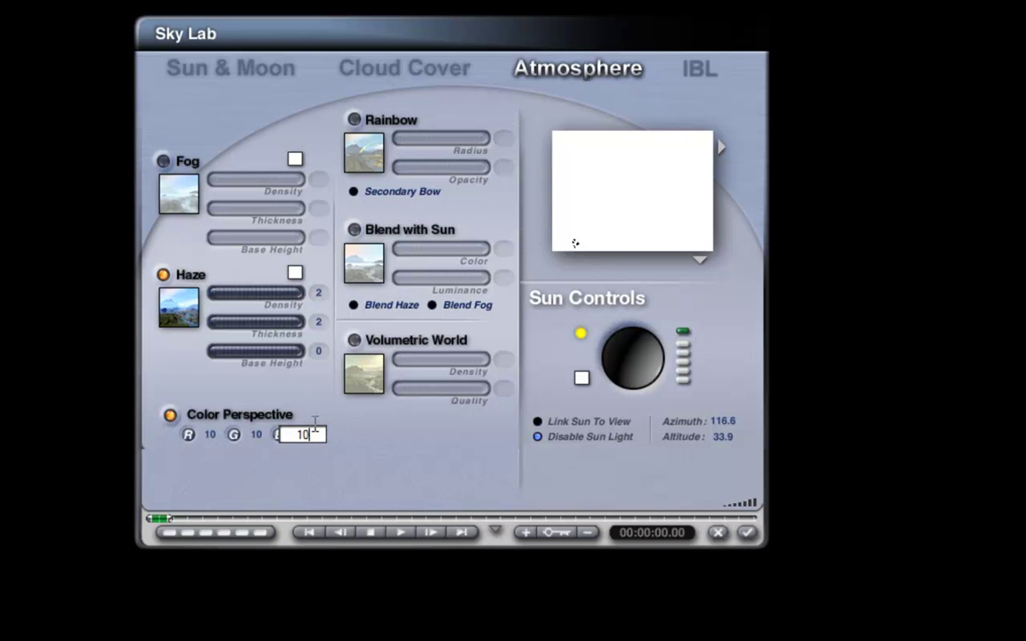
pyautogui.press('Return')
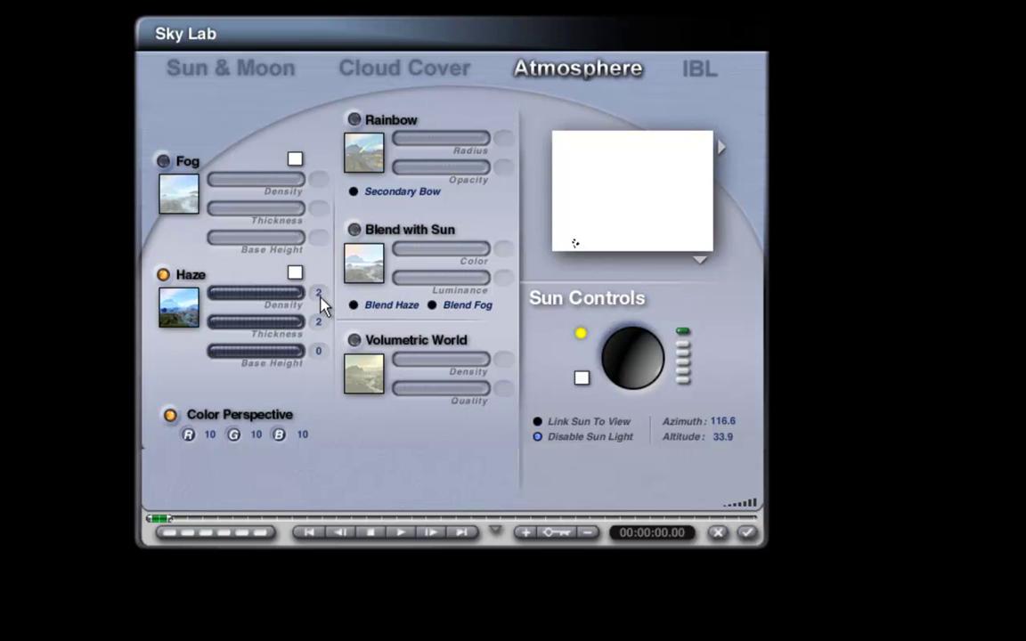
# - Set haze density and thickness to 20 and accept the sky settings
pyautogui.click(318, 294)
pyautogui.click(319, 321)
pyautogui.write('20')
pyautogui.press('Return')
pyautogui.click(747, 532)
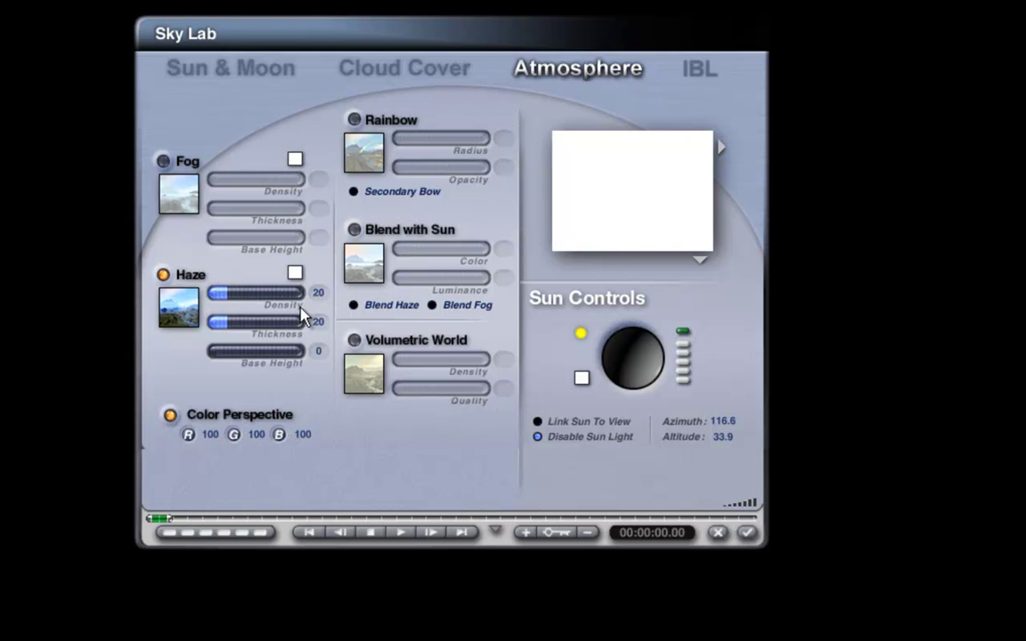
# - Reset haze density and thickness to 2, lower colour perspective green, and accept
pyautogui.click(325, 293)
pyautogui.write('2')
pyautogui.press('Return')
pyautogui.click(318, 322)
pyautogui.write('2')
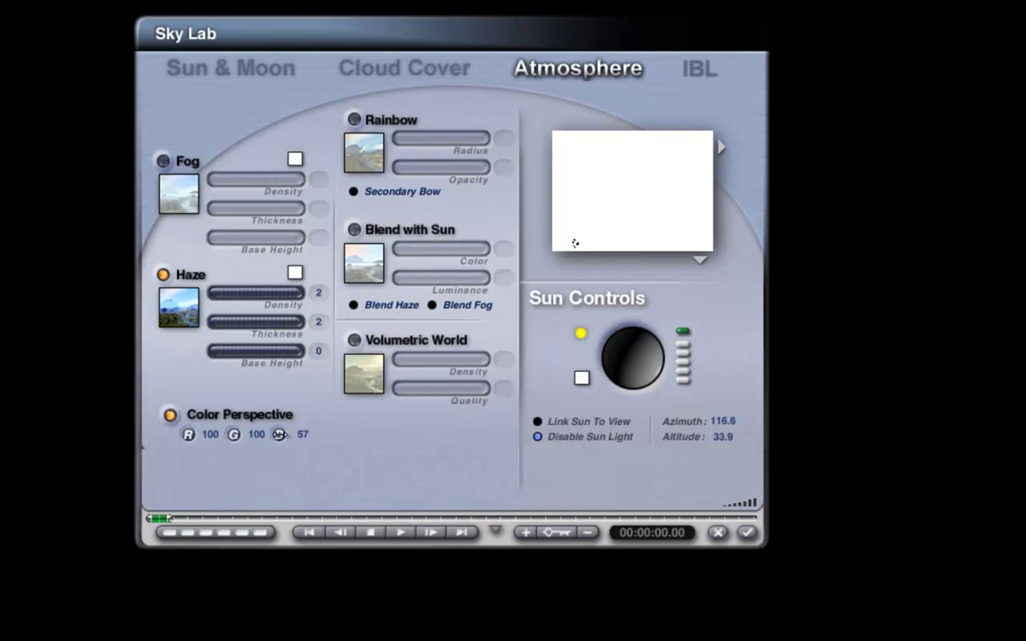
pyautogui.moveTo(233, 435); pyautogui.dragTo(229, 434)
pyautogui.click(746, 533)
# - Enable cumulus clouds, render a preview, then drop cumulus amplitude from 475 to 7
pyautogui.click(403, 78)
pyautogui.click(181, 288)
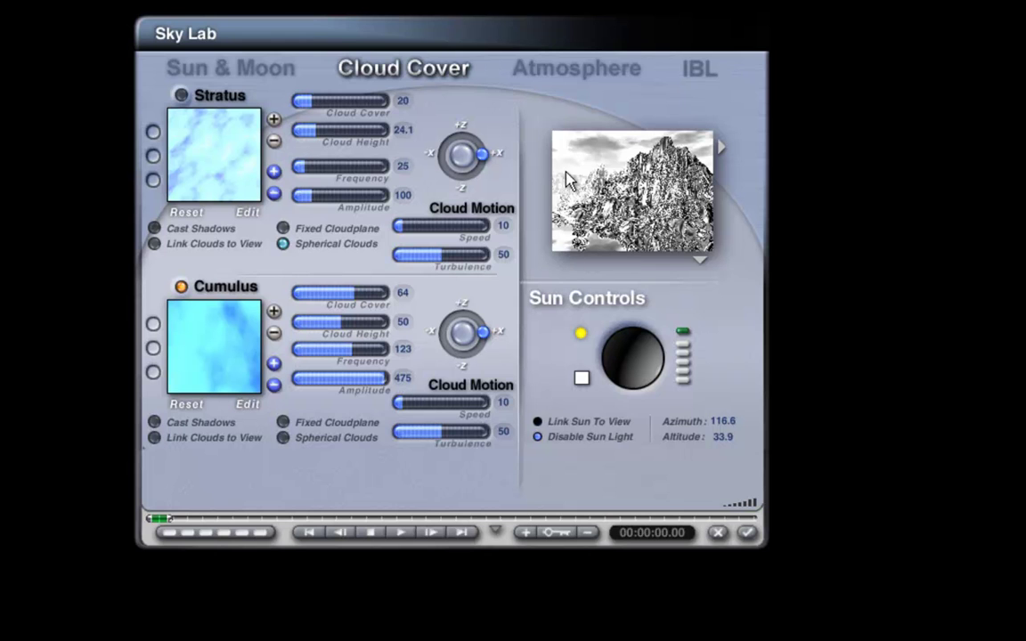
pyautogui.click(748, 533)
pyautogui.hotkey('ctrl', 'r')
pyautogui.click(298, 381)
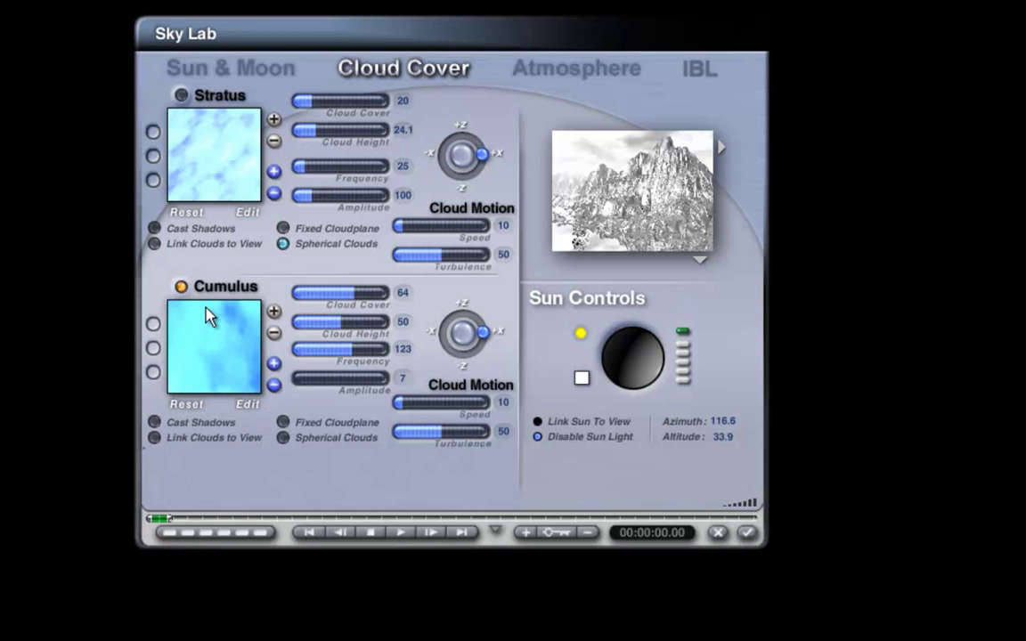
# - Load the RedFractal preset from the Texture Library as the cumulus texture
pyautogui.click(246, 411)
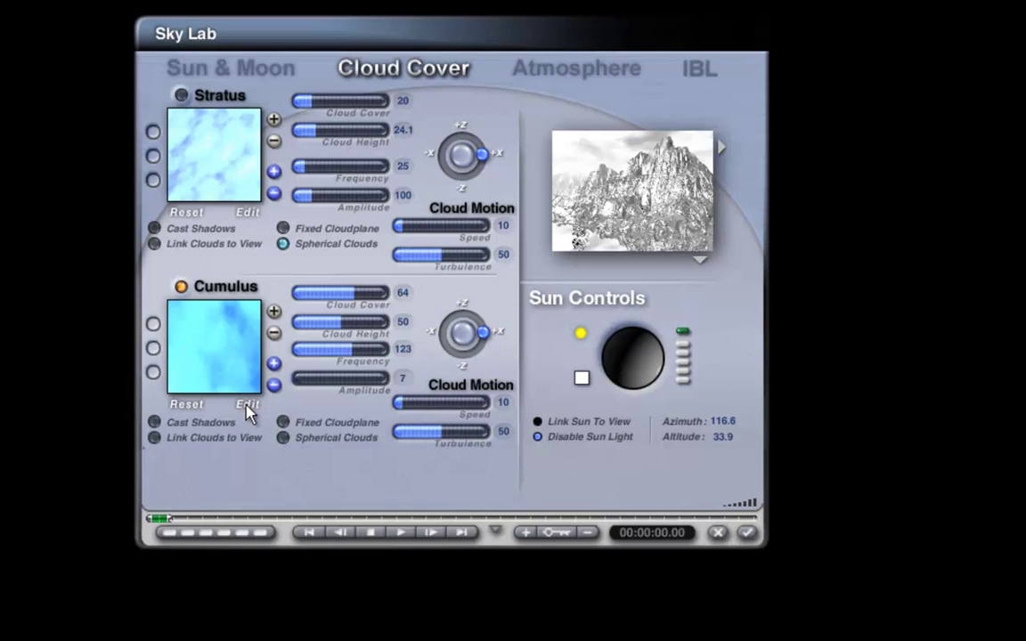
pyautogui.click(246, 412)
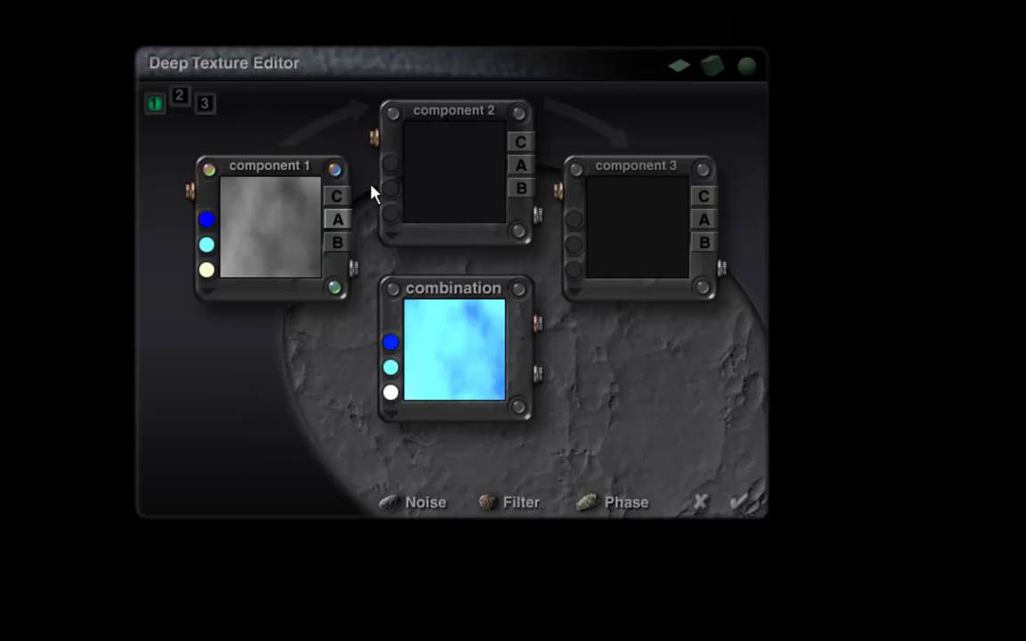
pyautogui.click(534, 327)
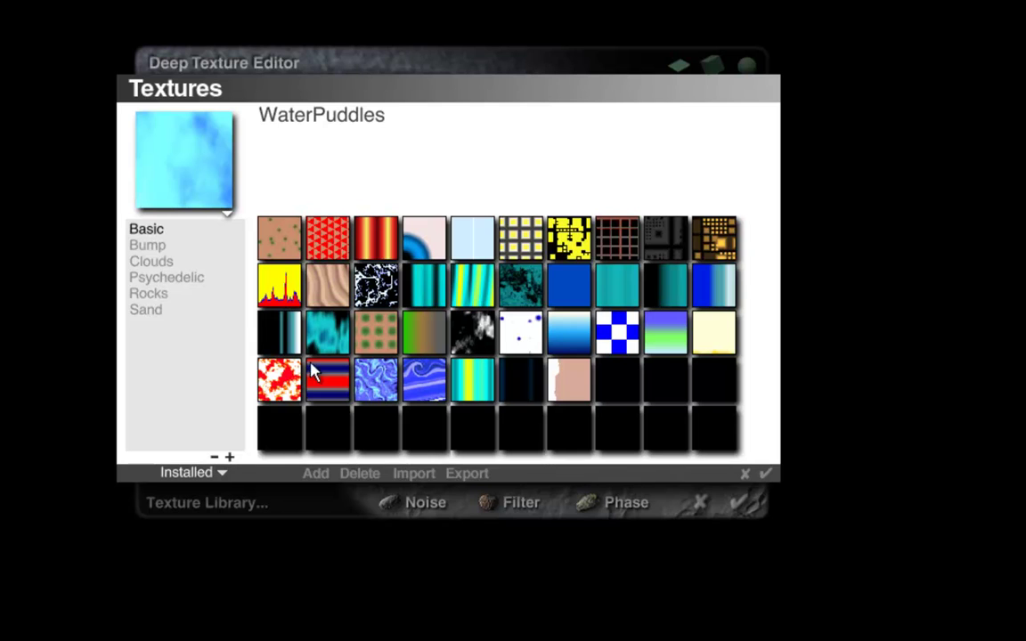
pyautogui.click(267, 378)
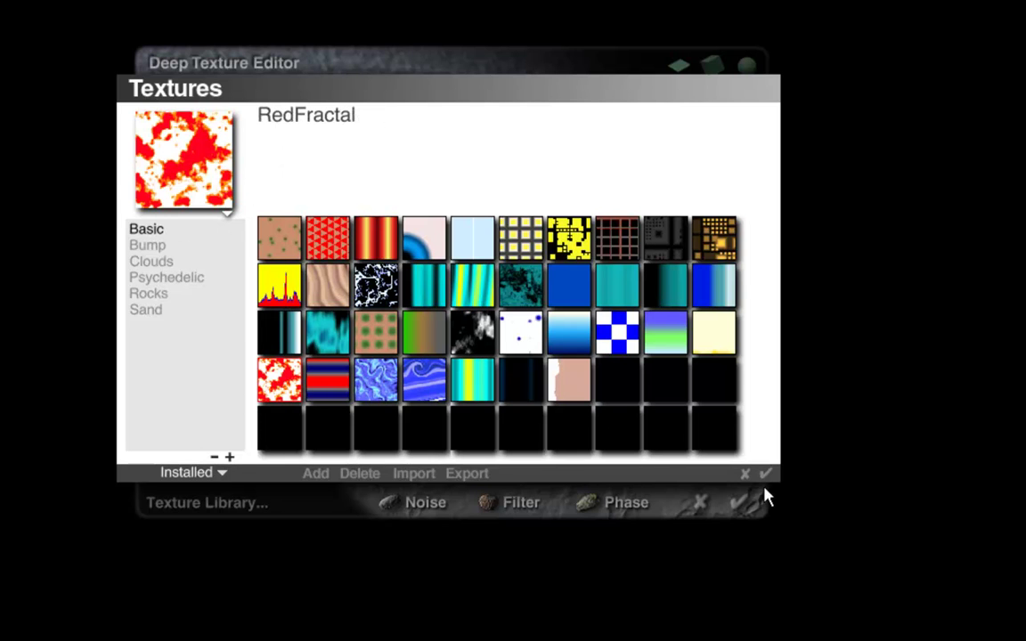
pyautogui.click(759, 499)
# - Make the texture output black-and-white, keep Fractal noise, and apply it
pyautogui.click(337, 219)
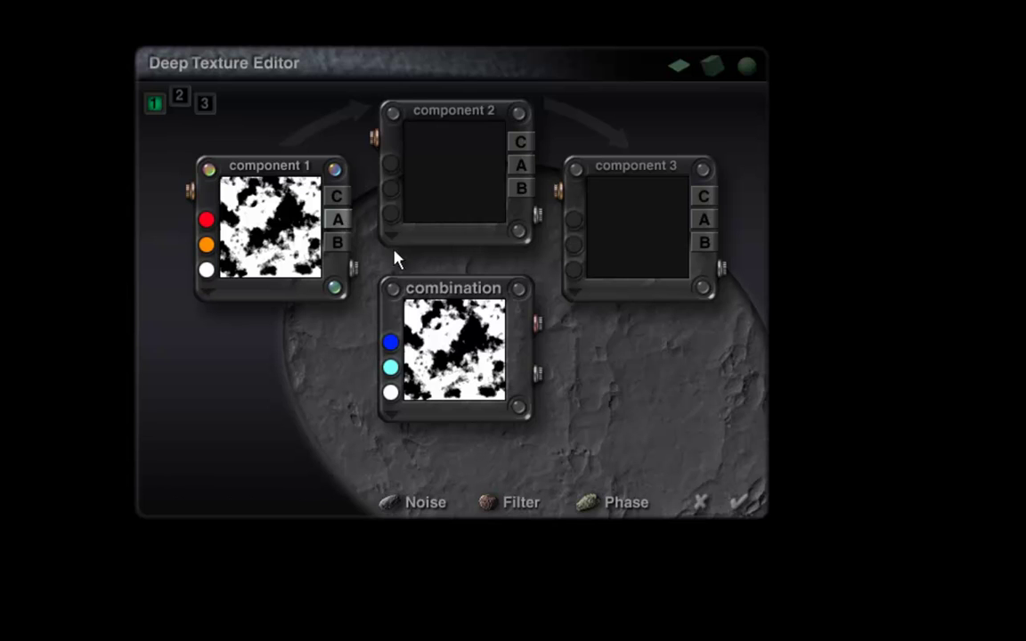
pyautogui.click(561, 336)
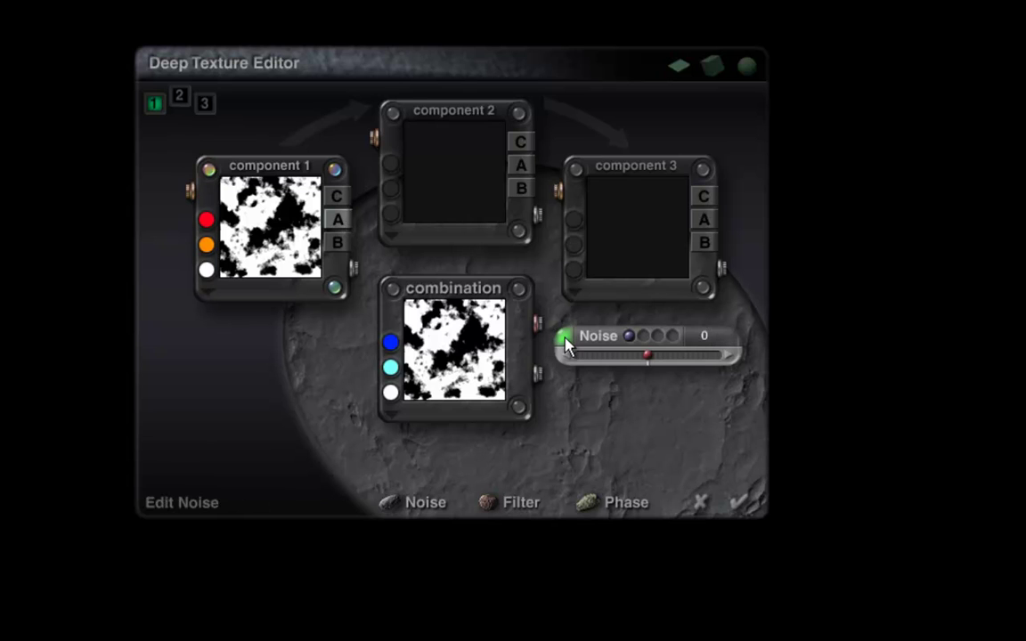
pyautogui.click(567, 342)
pyautogui.click(392, 191)
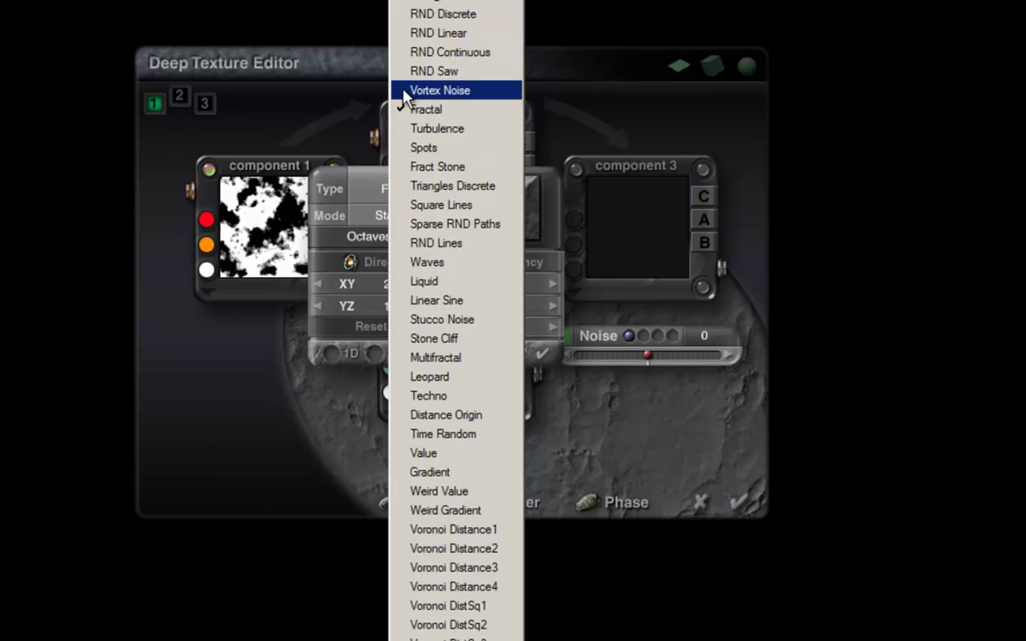
pyautogui.click(596, 125)
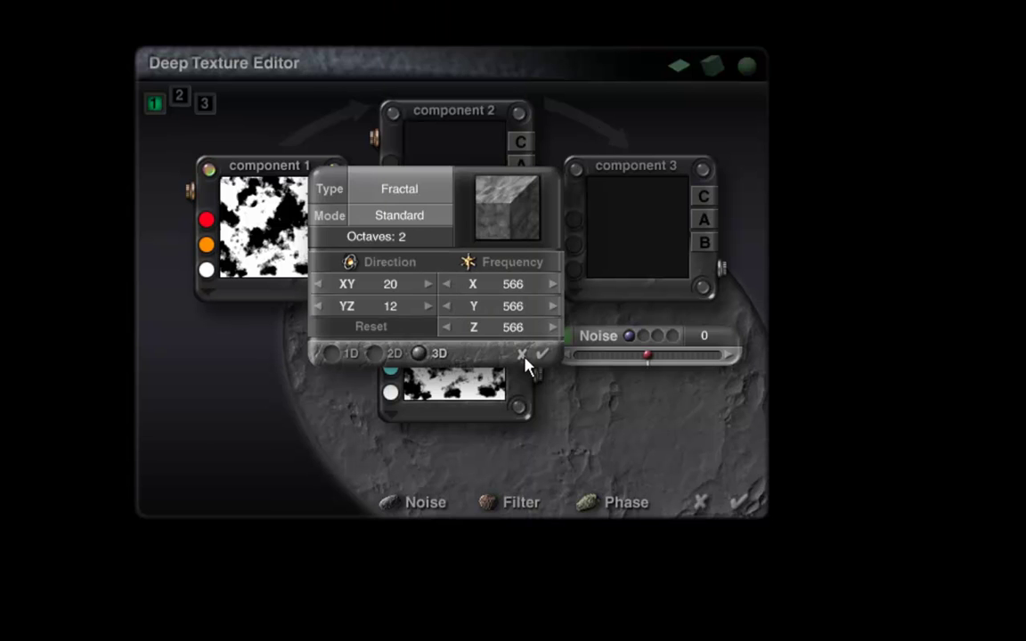
pyautogui.click(523, 362)
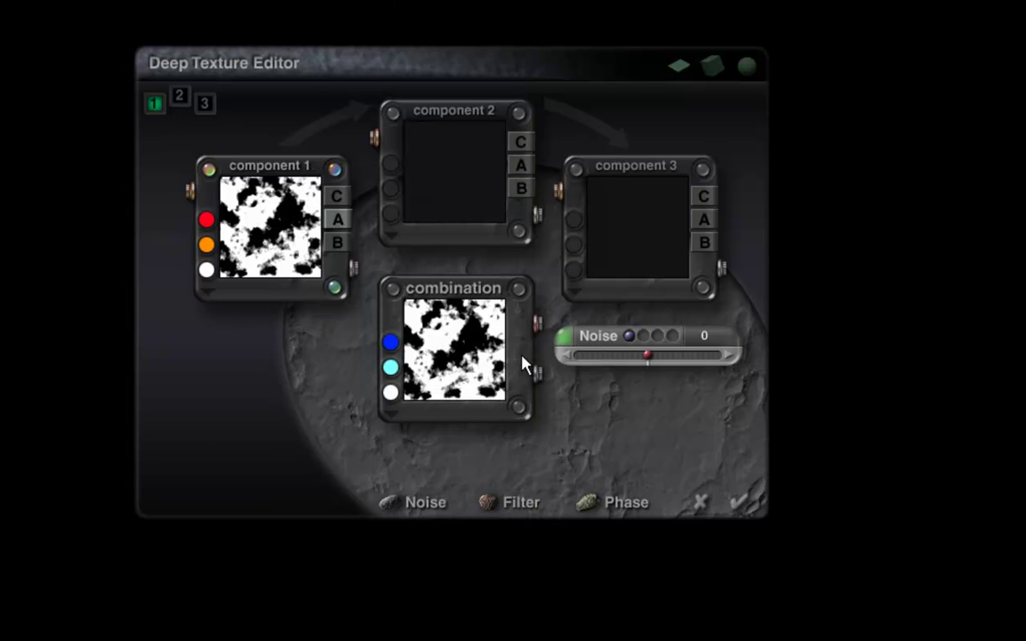
pyautogui.click(737, 504)
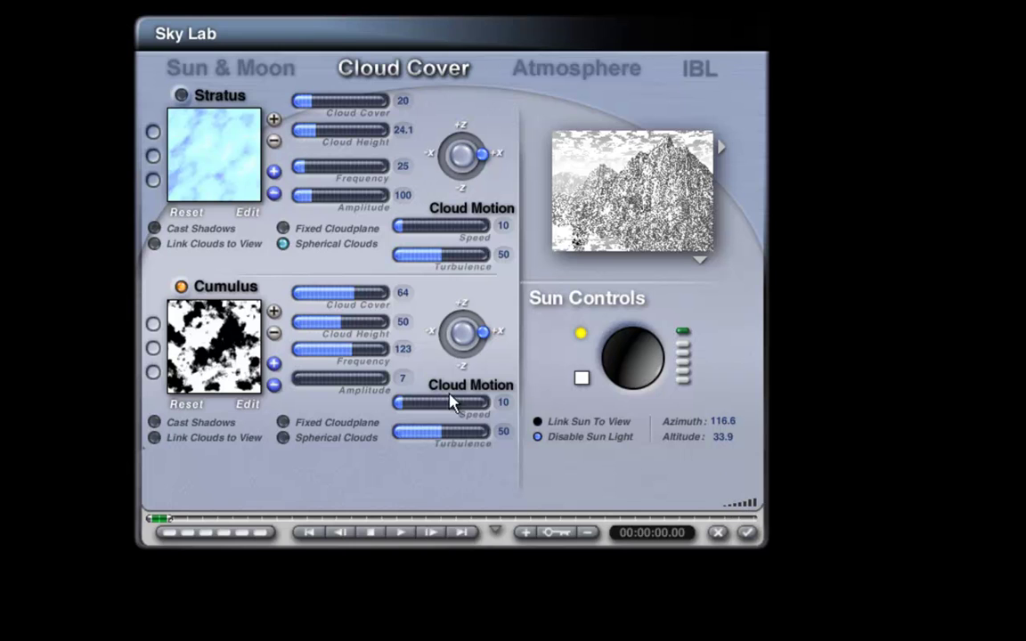
# - Render a cloud preview, set cumulus cover and frequency to 51, and accept
pyautogui.click(746, 533)
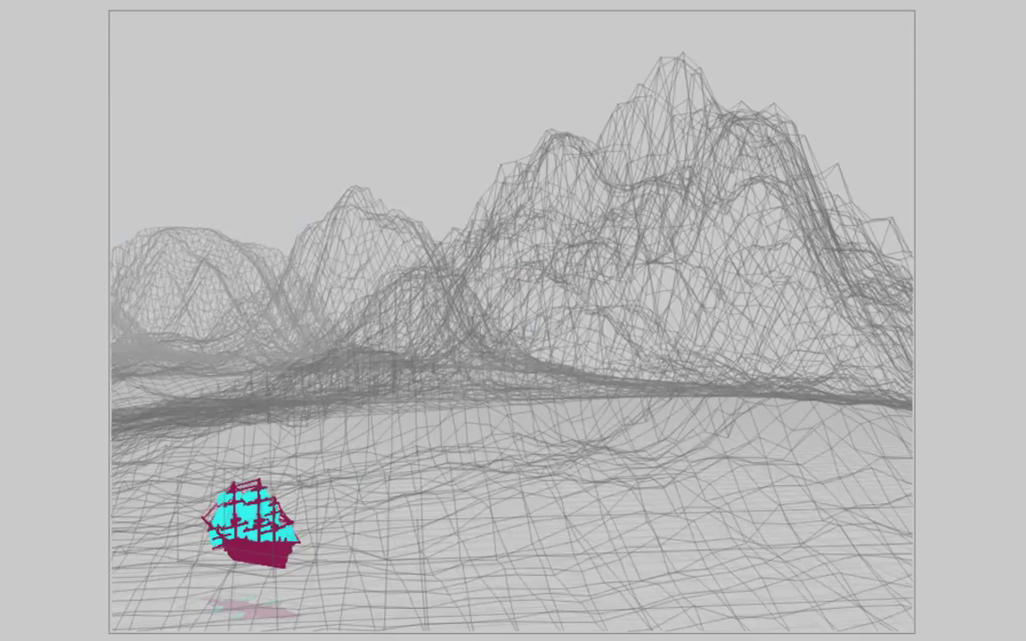
pyautogui.hotkey('ctrl', 'r')
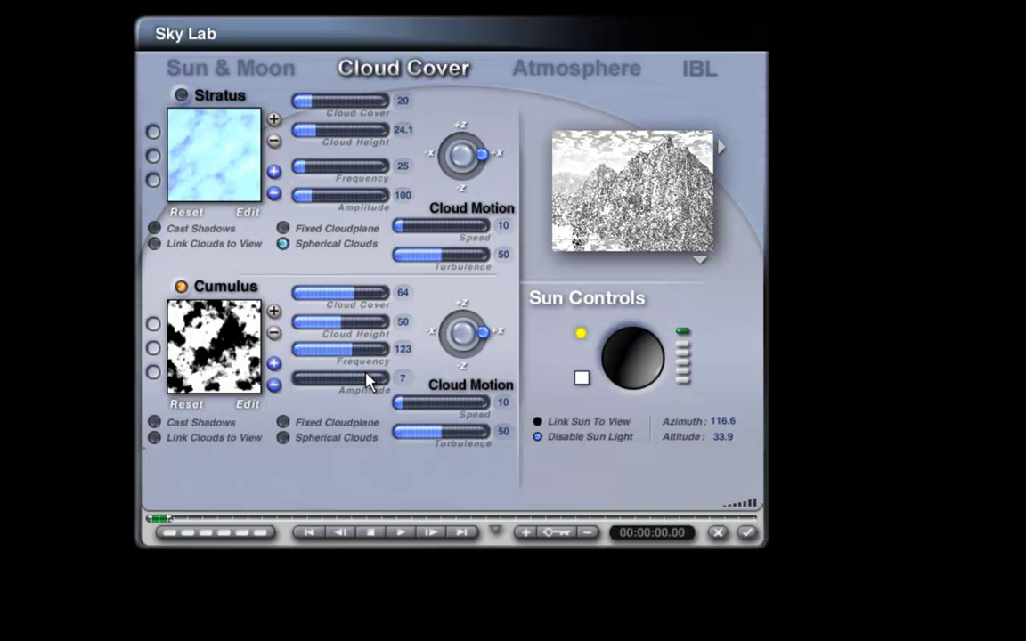
pyautogui.moveTo(361, 293); pyautogui.dragTo(345, 295)
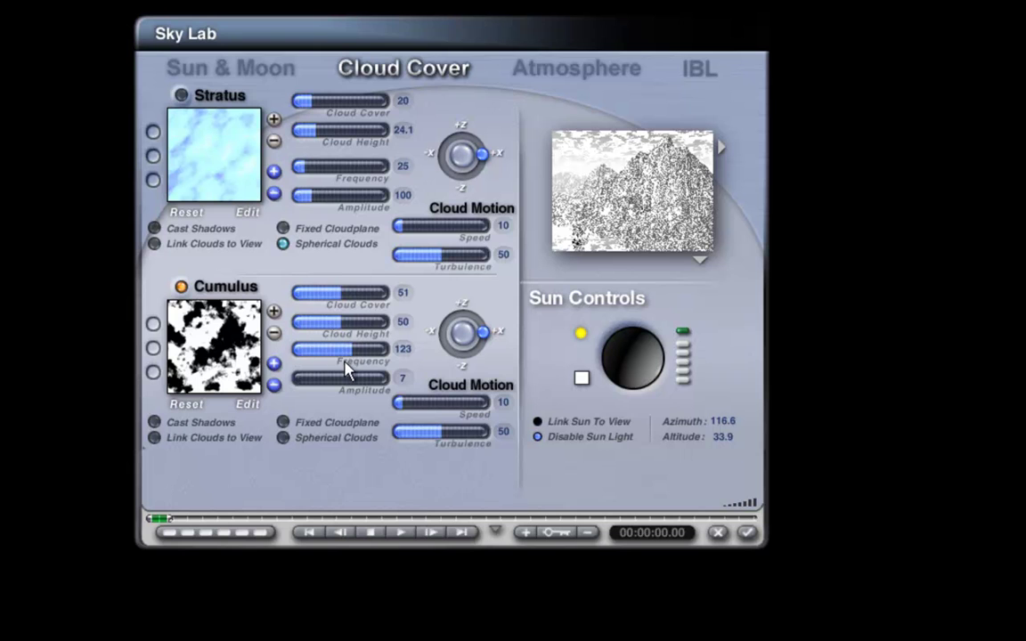
pyautogui.moveTo(344, 359); pyautogui.dragTo(321, 359)
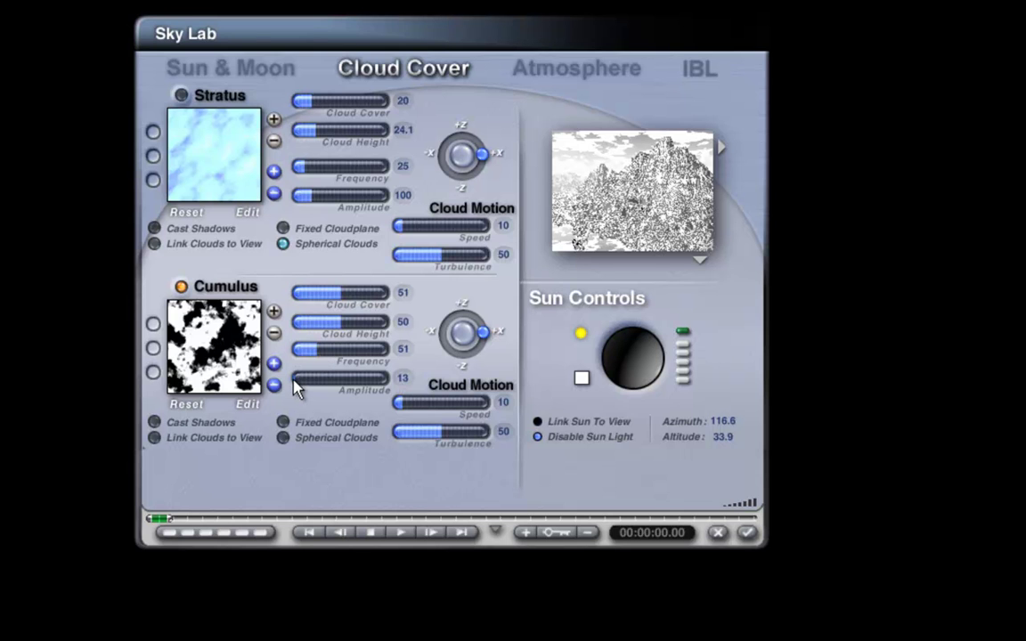
pyautogui.click(746, 532)
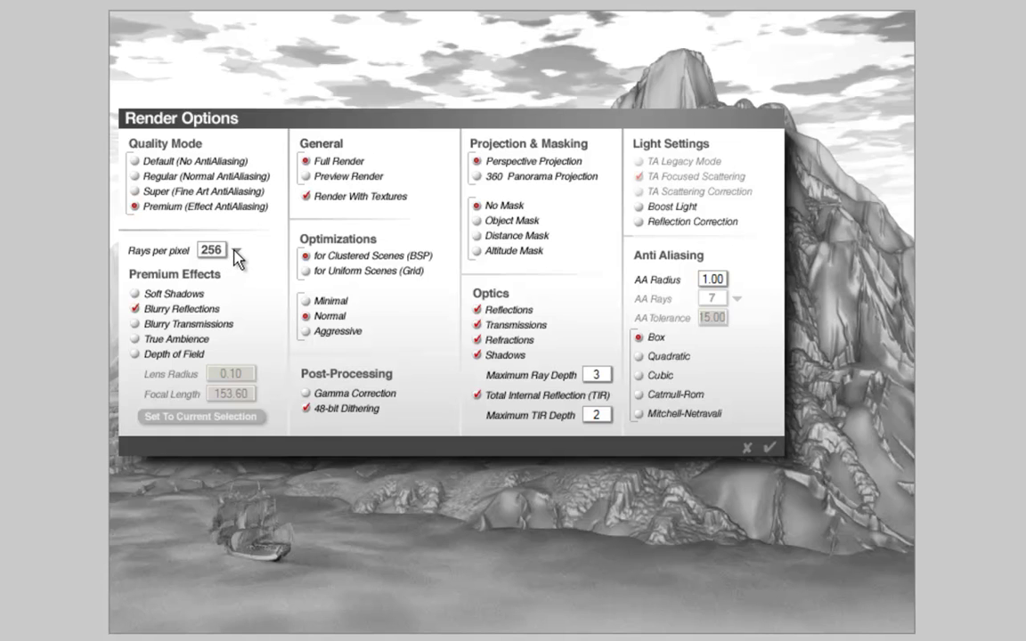
# - Open the Rays per pixel dropdown in Render Options to review values, keeping 256 selected
pyautogui.click(236, 251)
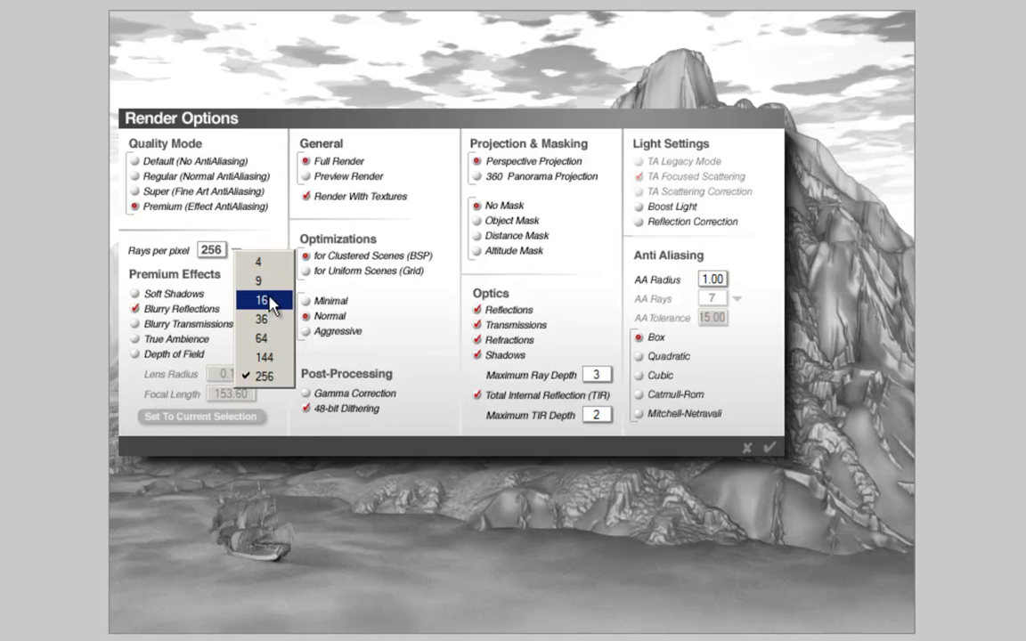